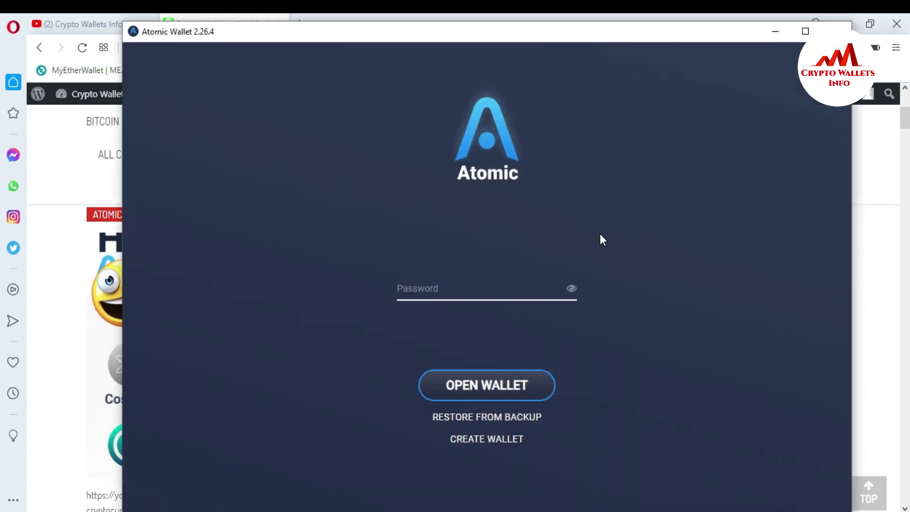
Unlock Atomic Wallet by entering the wallet password.
{"action": "type", "text": "********"}
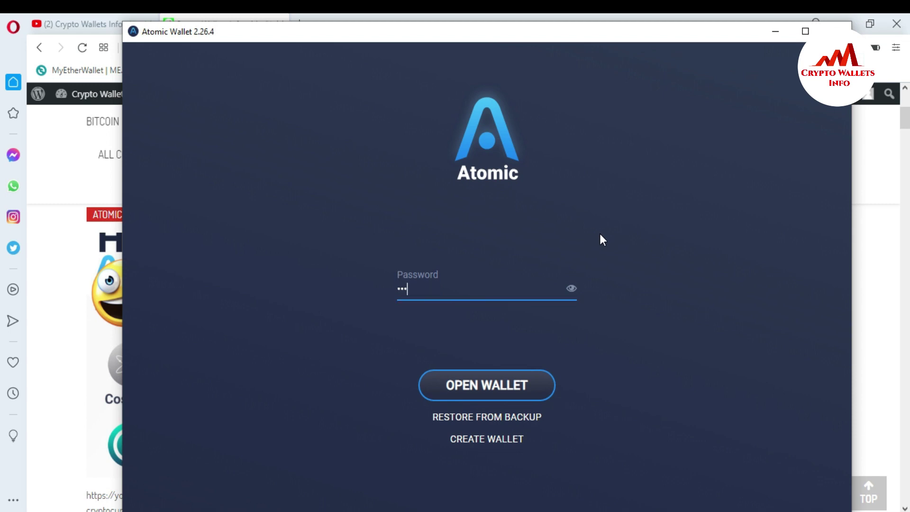
{"action": "type", "text": "******"}
{"action": "left_click", "coordinate": [492, 400]}
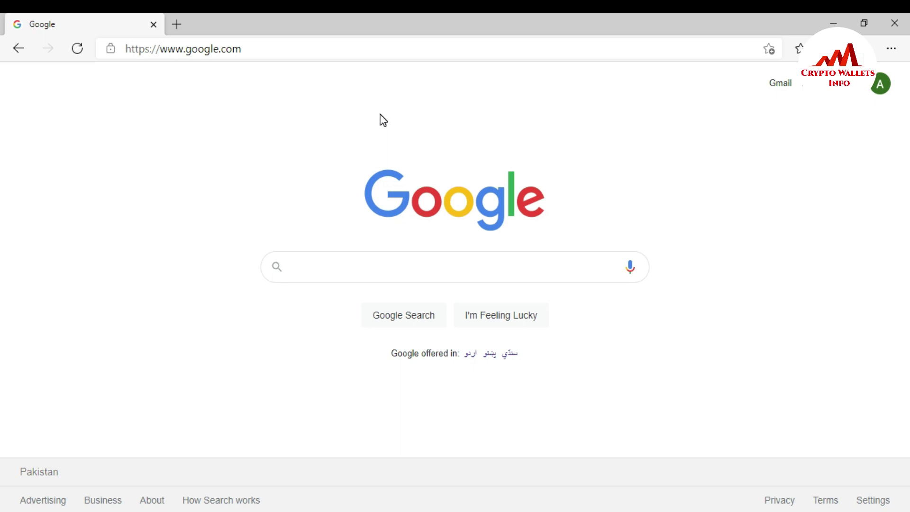
Search Google for 'metamask' and open the official metamask.io homepage from the results.
{"action": "left_click", "coordinate": [342, 262]}
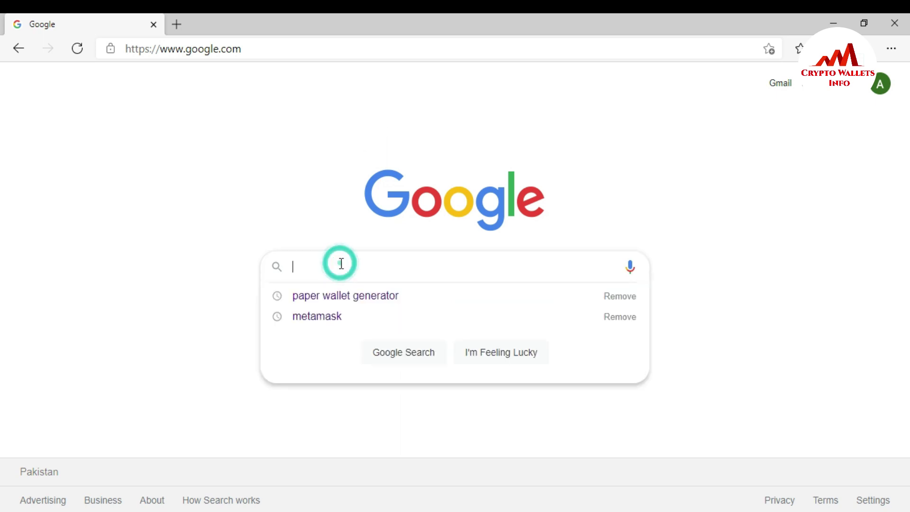
{"action": "type", "text": "meta"}
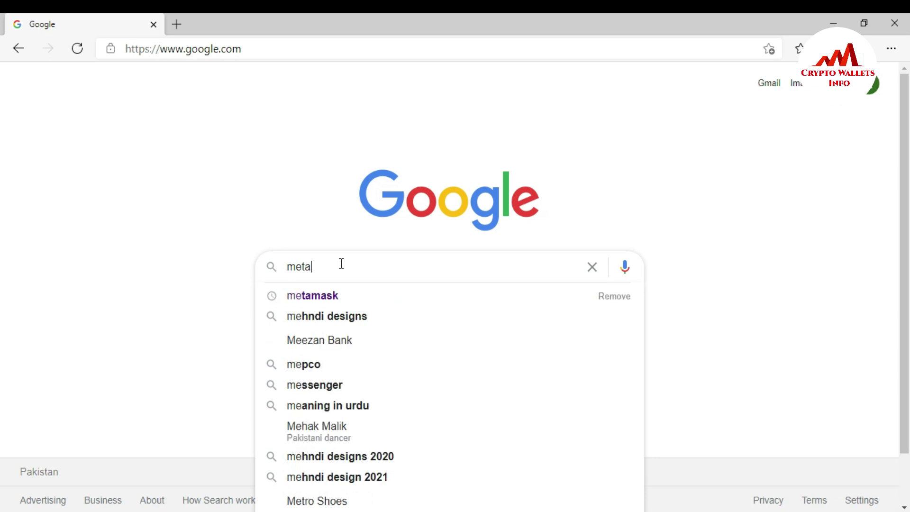
{"action": "left_click", "coordinate": [332, 297]}
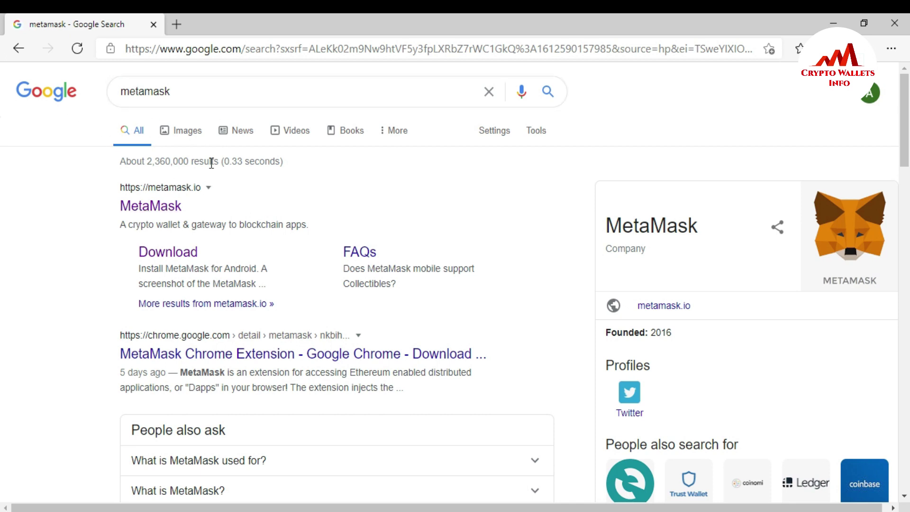
{"action": "left_click", "coordinate": [179, 206]}
{"action": "left_click_drag", "start_coordinate": [190, 211], "coordinate": [126, 187]}
{"action": "left_click", "coordinate": [228, 201]}
{"action": "left_click", "coordinate": [147, 209]}
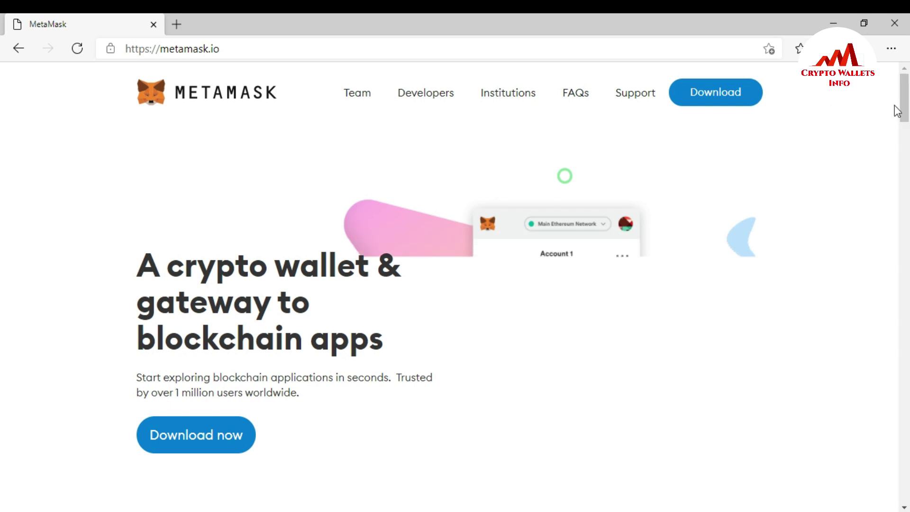
Go to the metamask.io download page and scroll to Supported Browsers showing Chrome, Firefox, Brave and Edge.
{"action": "scroll", "coordinate": [2, 109], "scroll_direction": "down", "scroll_amount": 6}
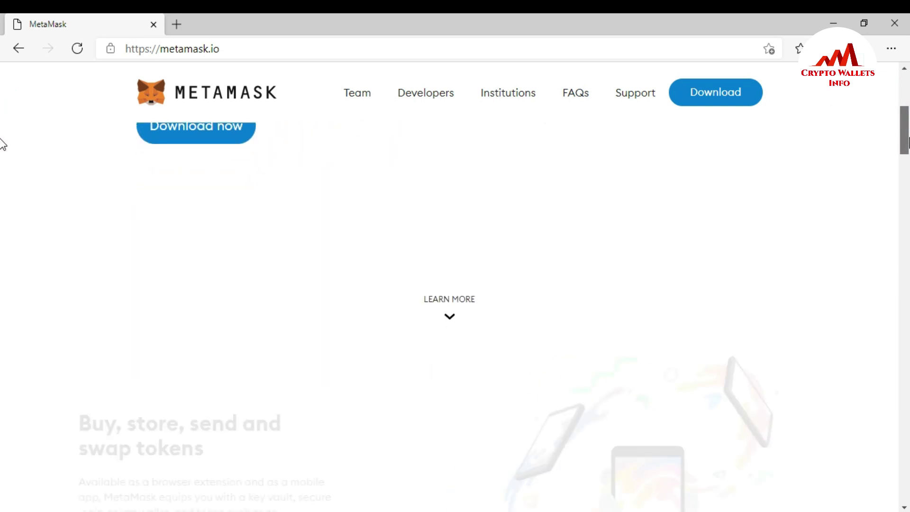
{"action": "scroll", "coordinate": [2, 157], "scroll_direction": "down", "scroll_amount": 5}
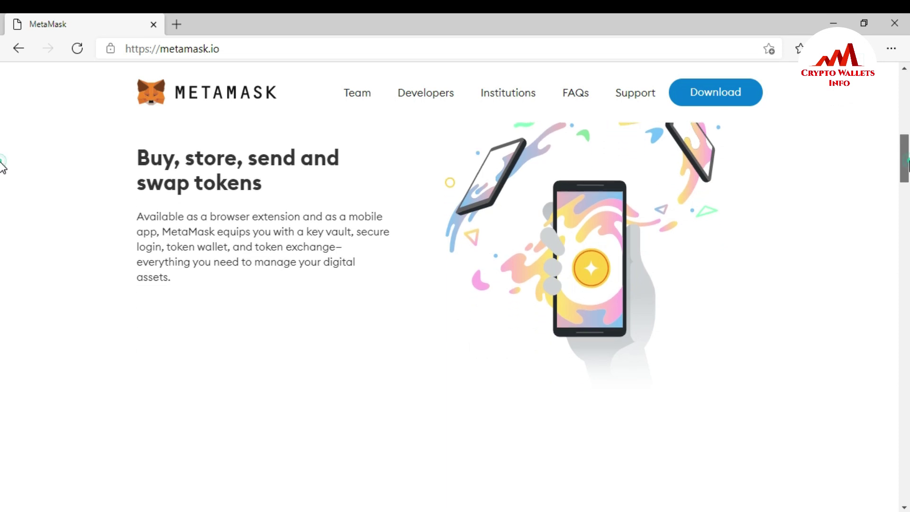
{"action": "scroll", "coordinate": [2, 171], "scroll_direction": "down", "scroll_amount": 5}
{"action": "scroll", "coordinate": [1, 203], "scroll_direction": "down", "scroll_amount": 10}
{"action": "scroll", "coordinate": [2, 247], "scroll_direction": "up", "scroll_amount": 15}
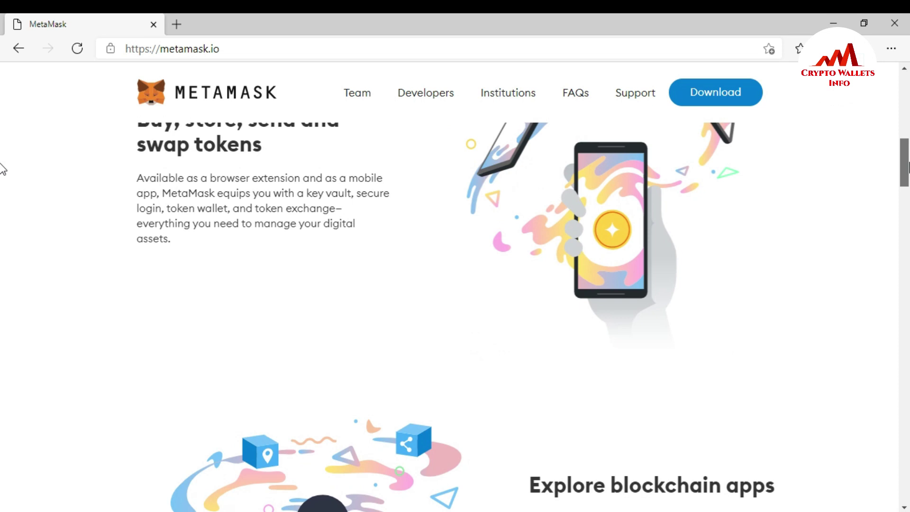
{"action": "scroll", "coordinate": [2, 170], "scroll_direction": "up", "scroll_amount": 10}
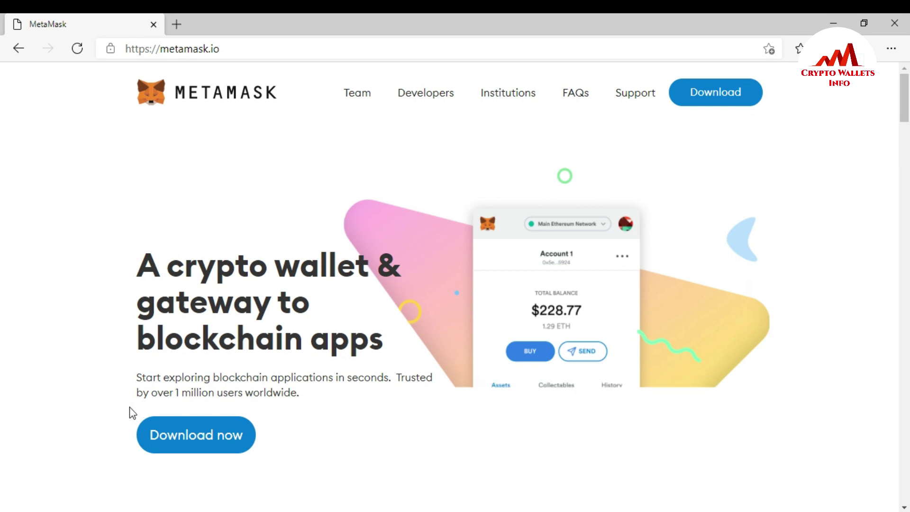
{"action": "left_click", "coordinate": [194, 440]}
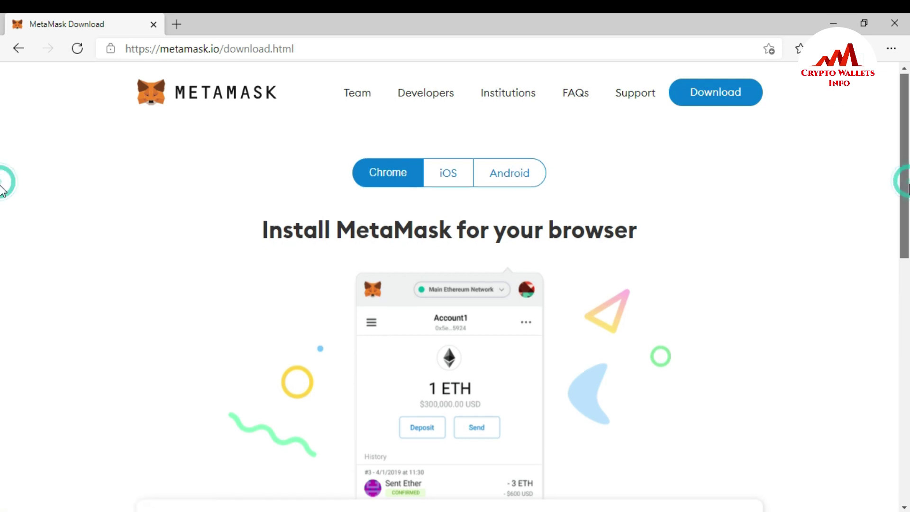
{"action": "scroll", "coordinate": [4, 237], "scroll_direction": "down", "scroll_amount": 5}
{"action": "scroll", "coordinate": [4, 308], "scroll_direction": "down", "scroll_amount": 3}
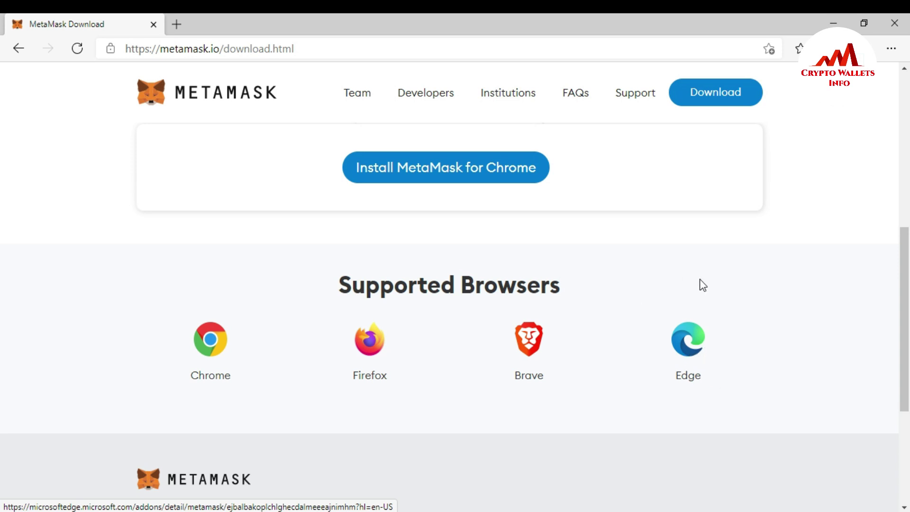
Add the MetaMask extension to Edge from its Edge Add-ons store page.
{"action": "left_click", "coordinate": [685, 349]}
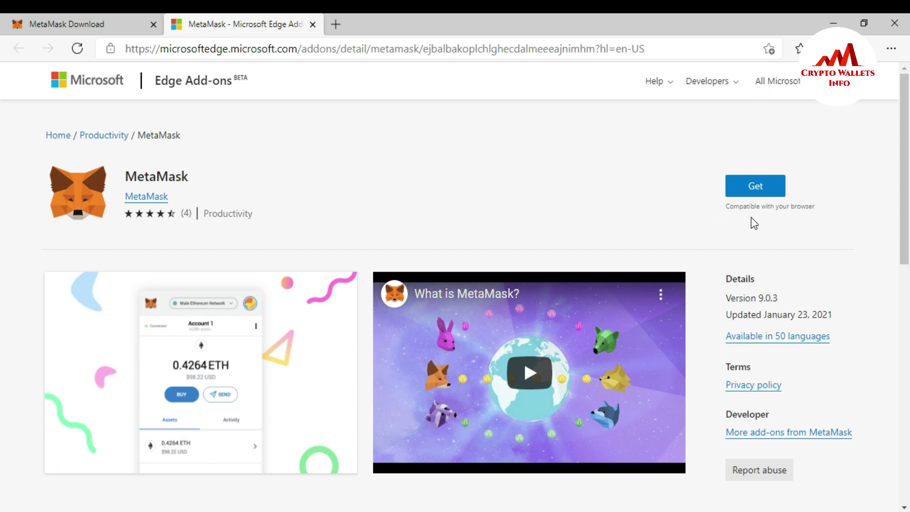
{"action": "left_click", "coordinate": [760, 191]}
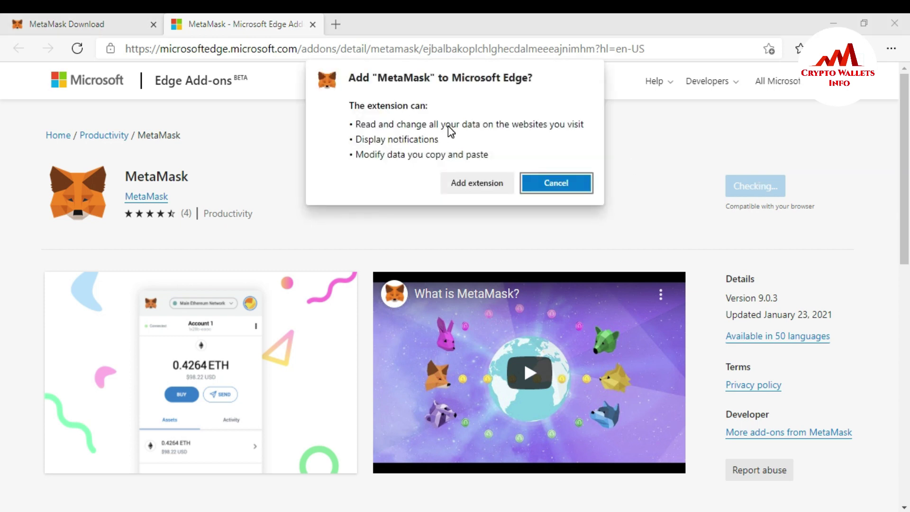
{"action": "left_click", "coordinate": [463, 184]}
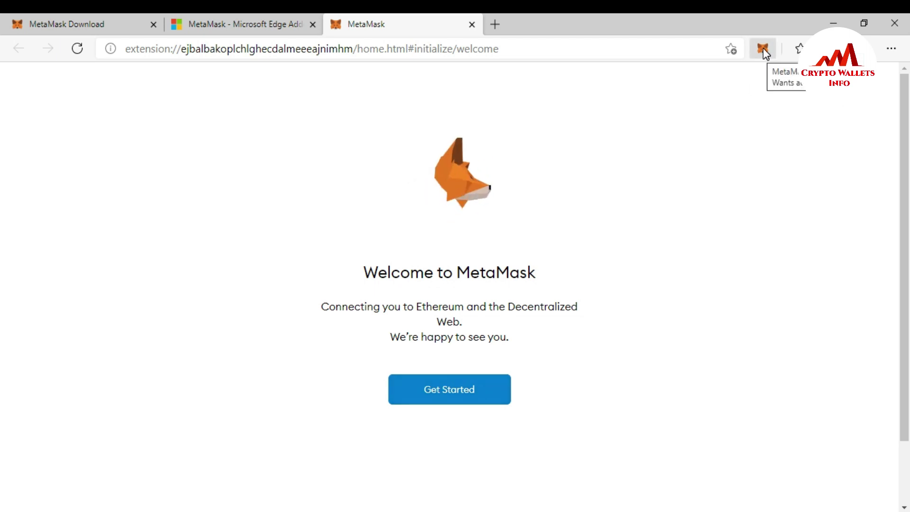
Choose Create a Wallet, agree to share usage data, and enter a new MetaMask password.
{"action": "left_click", "coordinate": [448, 399]}
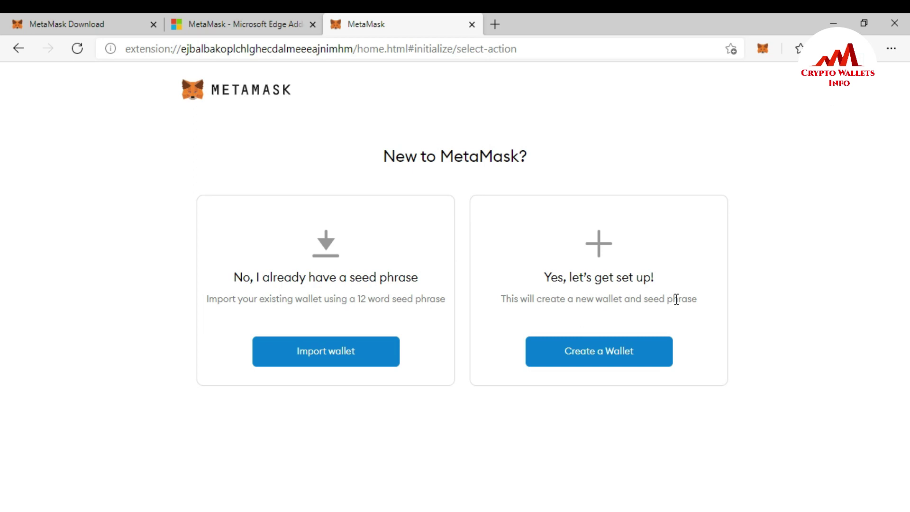
{"action": "left_click", "coordinate": [602, 360]}
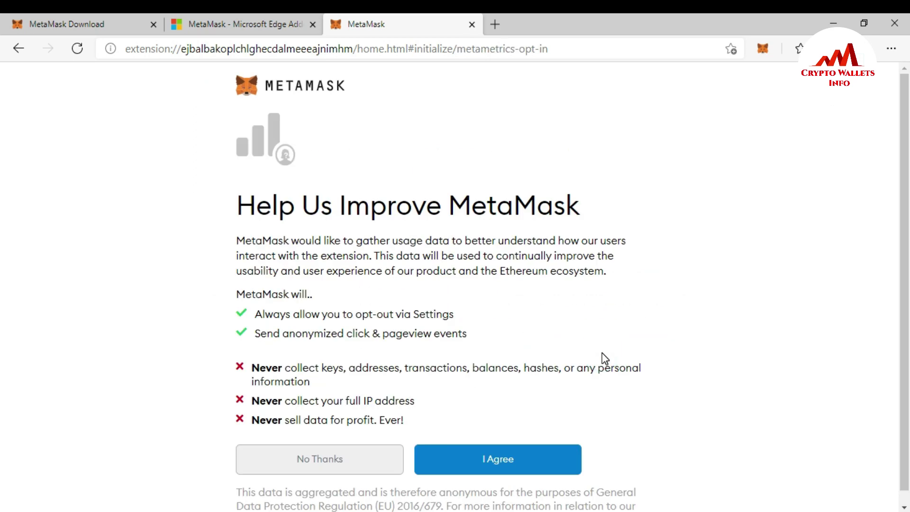
{"action": "scroll", "coordinate": [3, 246], "scroll_direction": "down", "scroll_amount": 1}
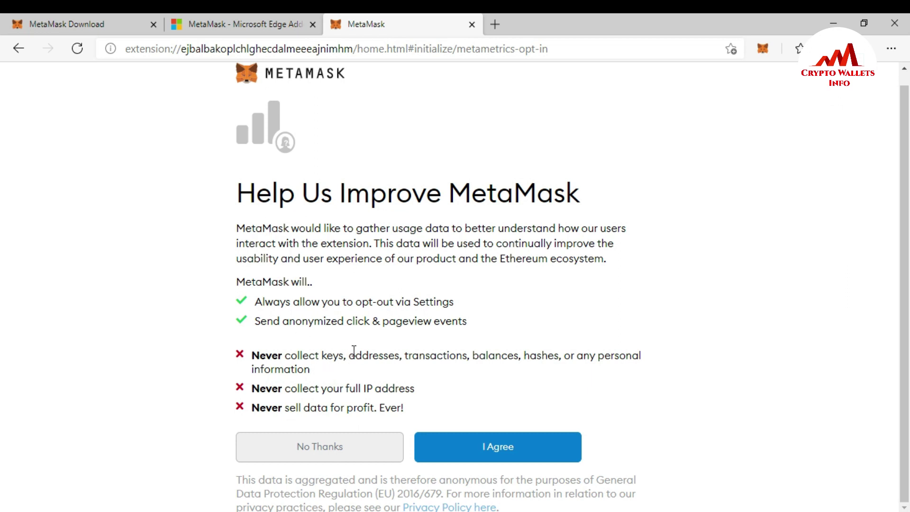
{"action": "left_click", "coordinate": [497, 452]}
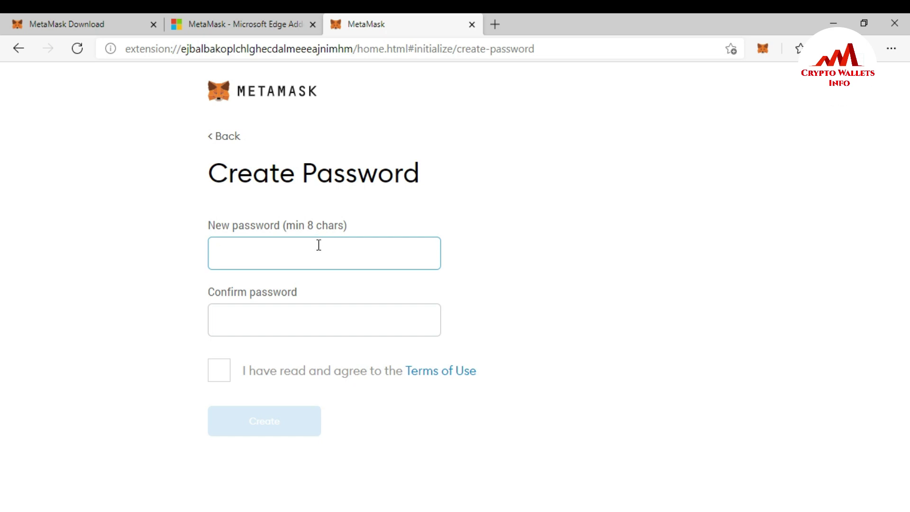
{"action": "type", "text": "**************"}
Confirm the password, accept the Terms of Use, create the wallet, and postpone the backup phrase.
{"action": "left_click", "coordinate": [293, 328]}
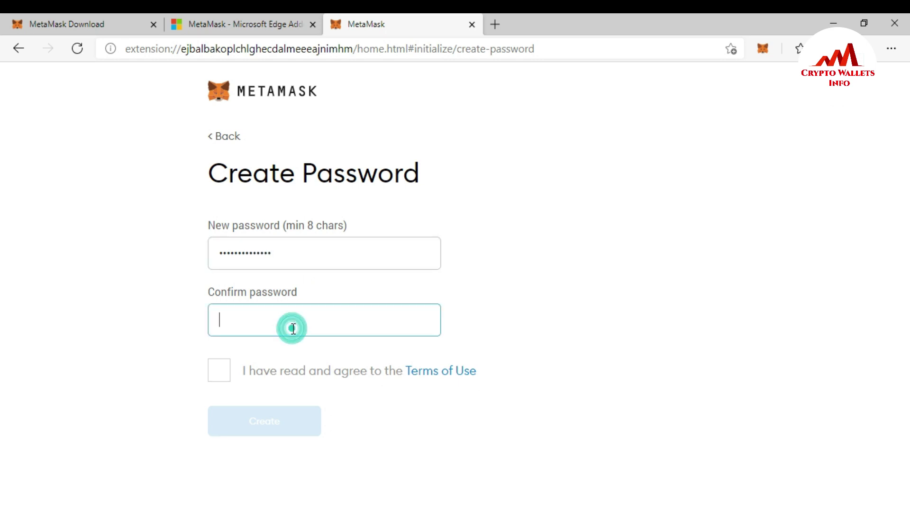
{"action": "type", "text": "********"}
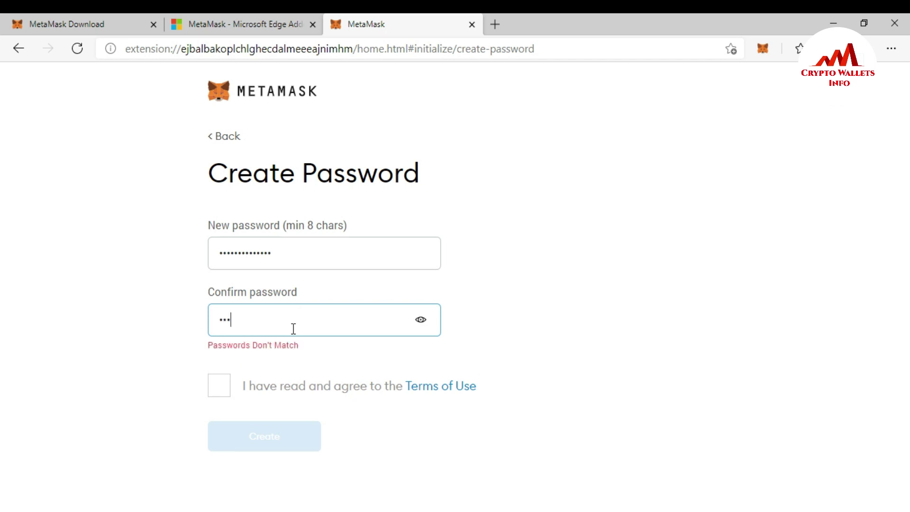
{"action": "type", "text": "******"}
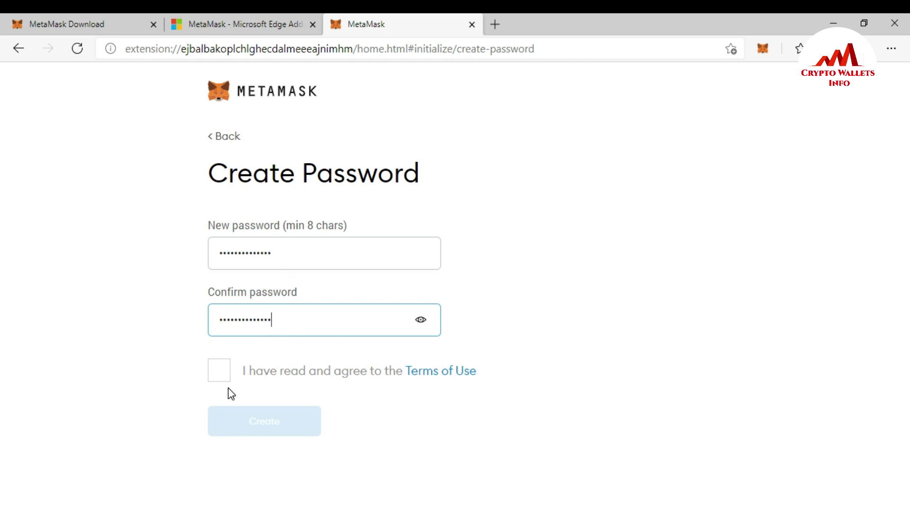
{"action": "left_click", "coordinate": [220, 370]}
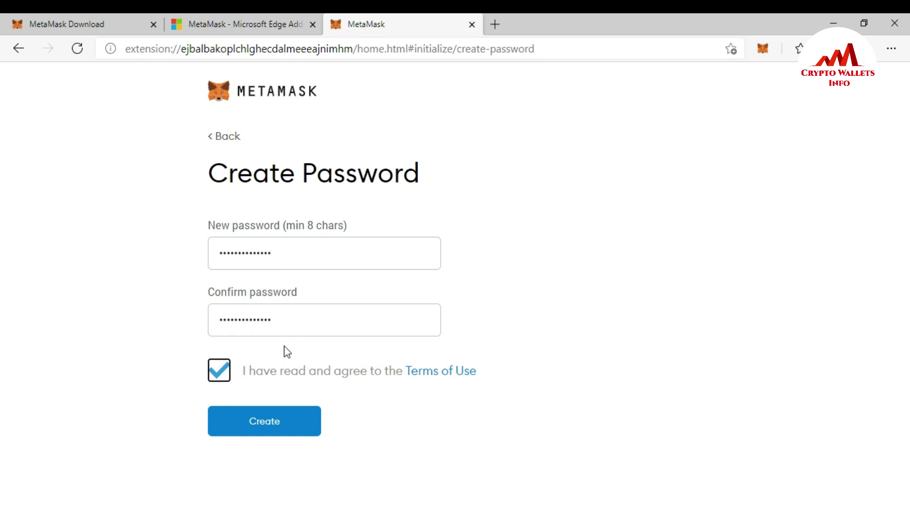
{"action": "left_click", "coordinate": [267, 426]}
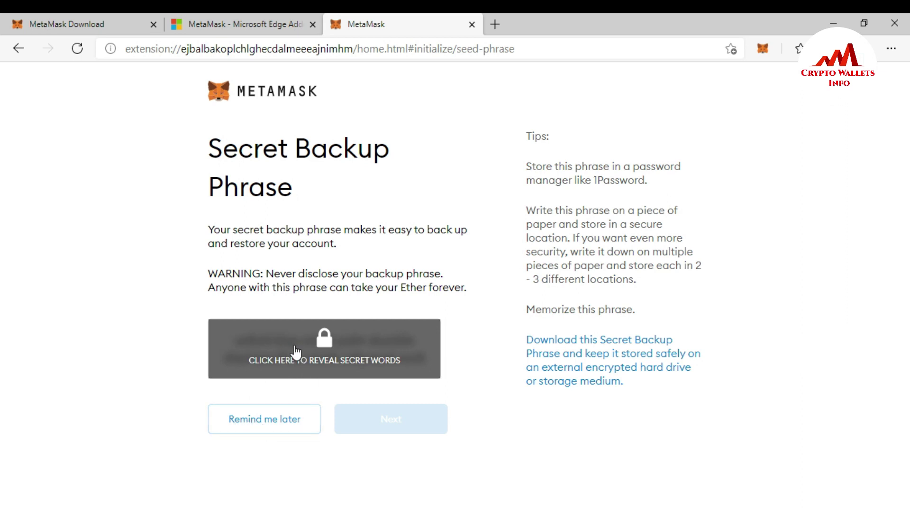
{"action": "left_click", "coordinate": [265, 421]}
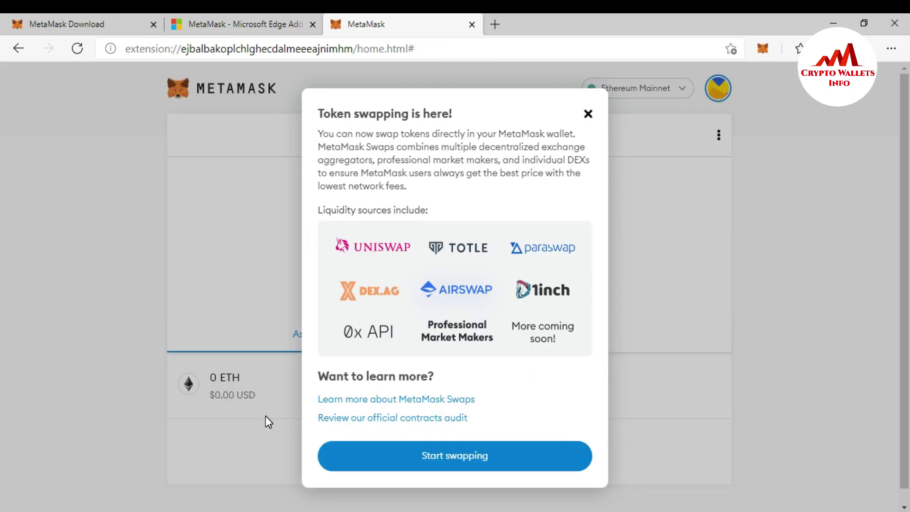
Dismiss the Token swapping notice to reach the 0 ETH Account 1 home.
{"action": "left_click", "coordinate": [589, 114]}
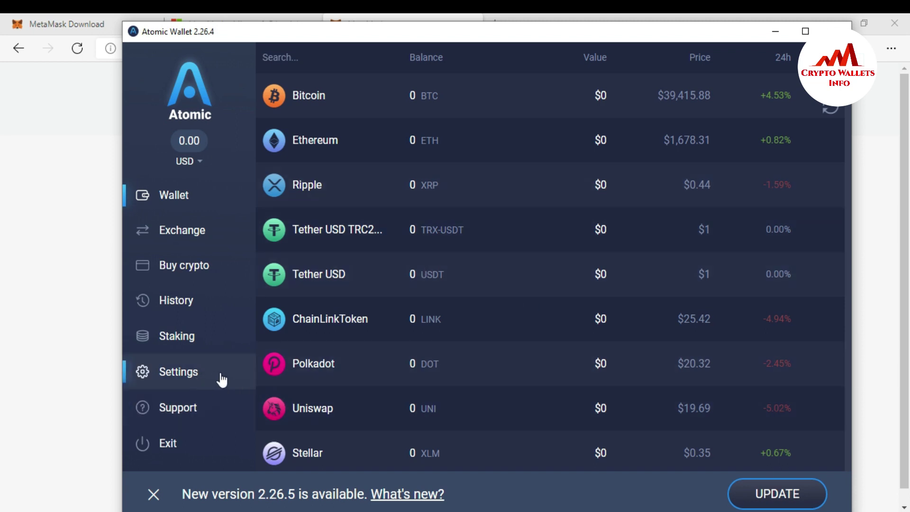
Reveal Atomic Wallet's private keys in settings by entering the wallet password.
{"action": "left_click", "coordinate": [183, 380]}
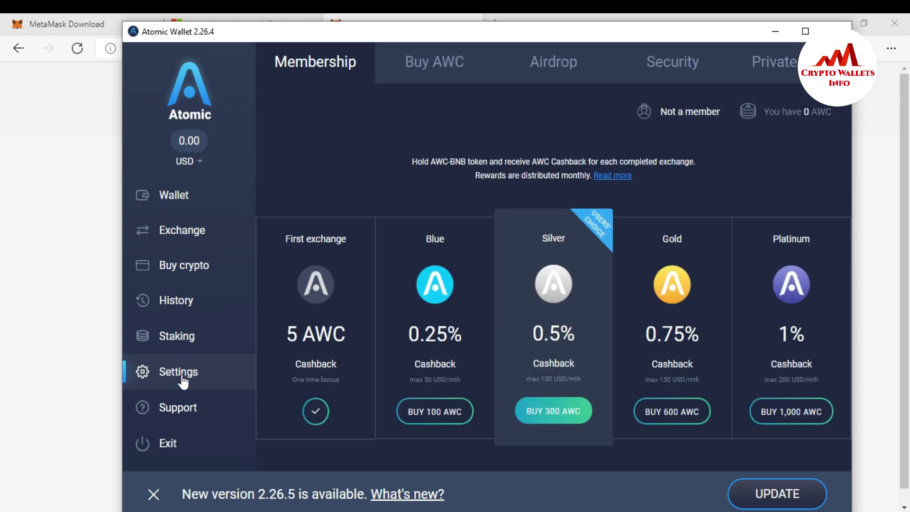
{"action": "left_click", "coordinate": [789, 57]}
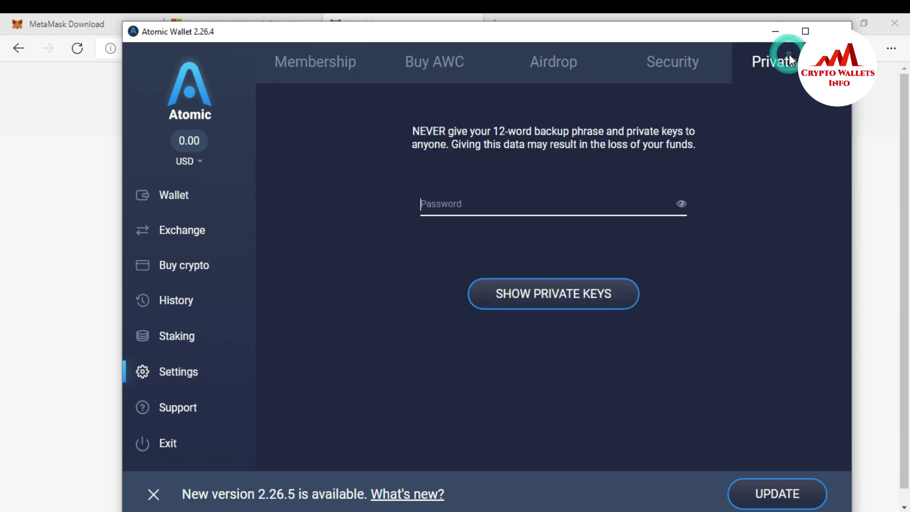
{"action": "left_click", "coordinate": [439, 205]}
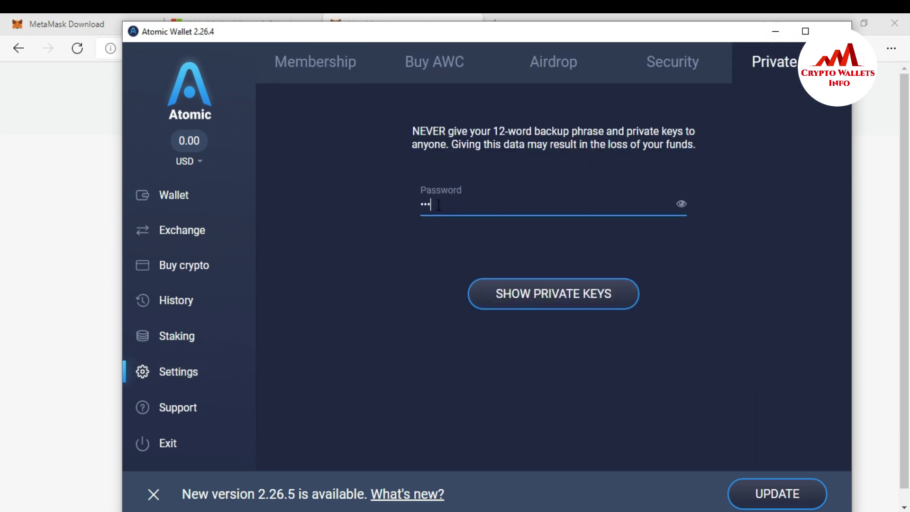
{"action": "left_click", "coordinate": [548, 302]}
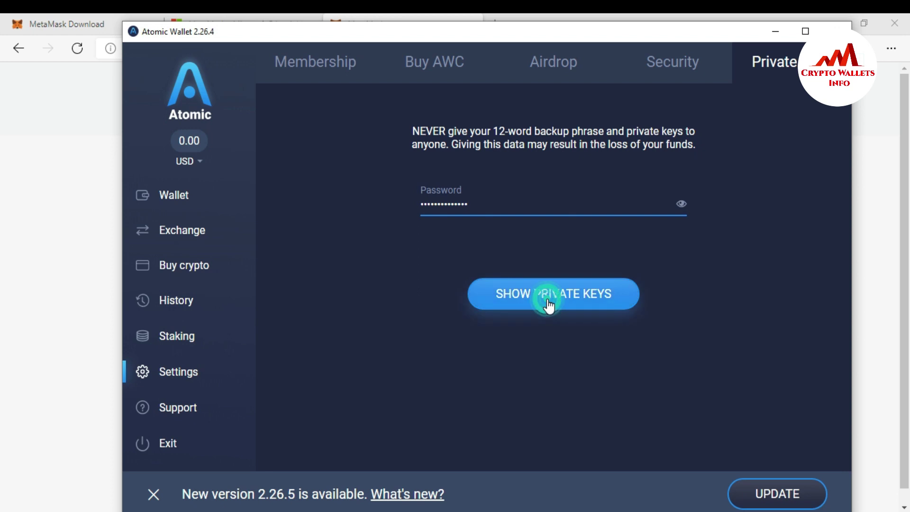
Filter the private keys for 'eth', copy the Ethereum key, and minimize Atomic Wallet.
{"action": "left_click", "coordinate": [308, 105]}
{"action": "type", "text": "eth"}
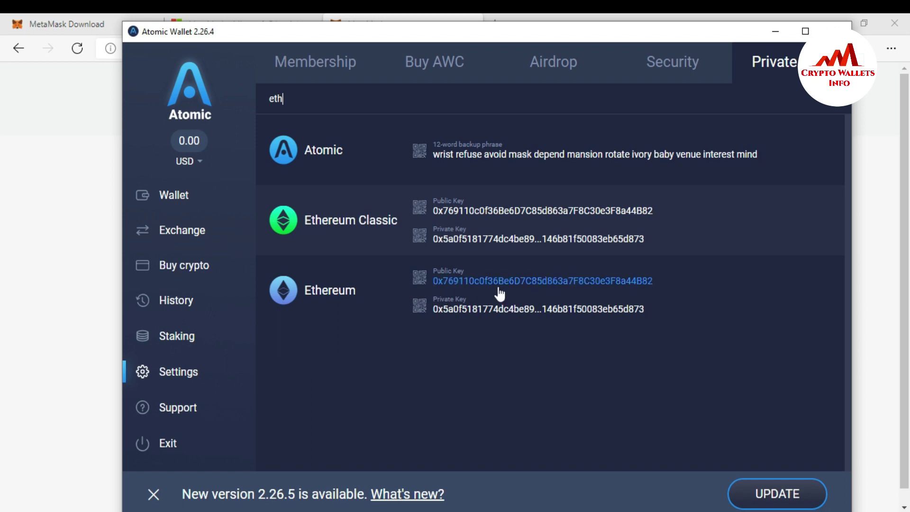
{"action": "left_click", "coordinate": [527, 311]}
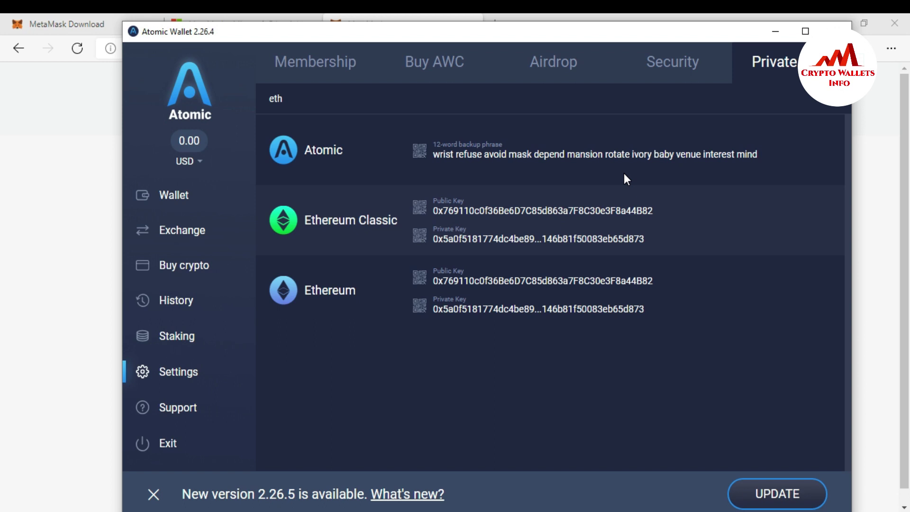
{"action": "left_click", "coordinate": [775, 30]}
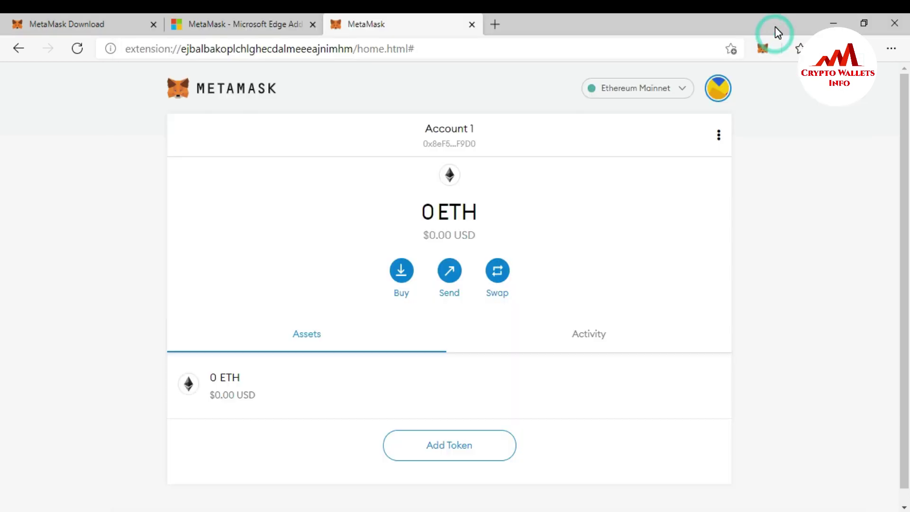
Import the copied Ethereum private key into MetaMask as a new account, Account 2.
{"action": "left_click", "coordinate": [717, 91]}
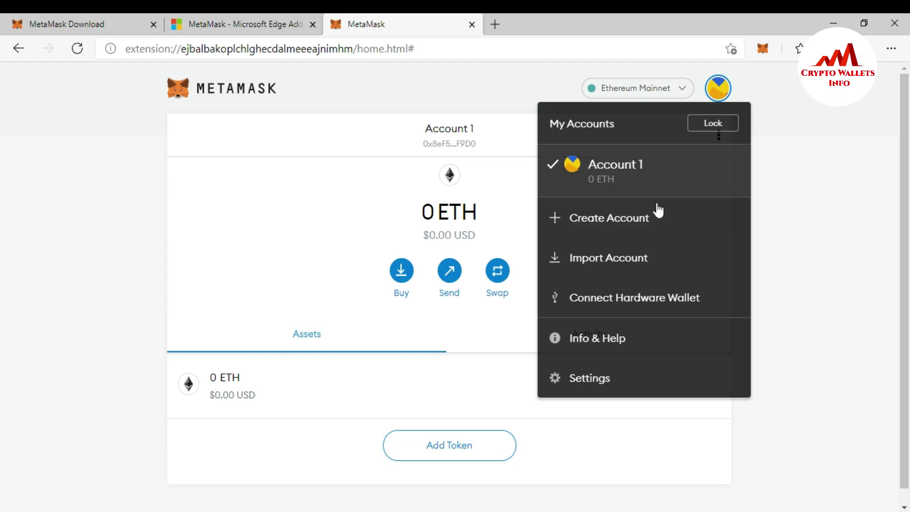
{"action": "left_click", "coordinate": [611, 257]}
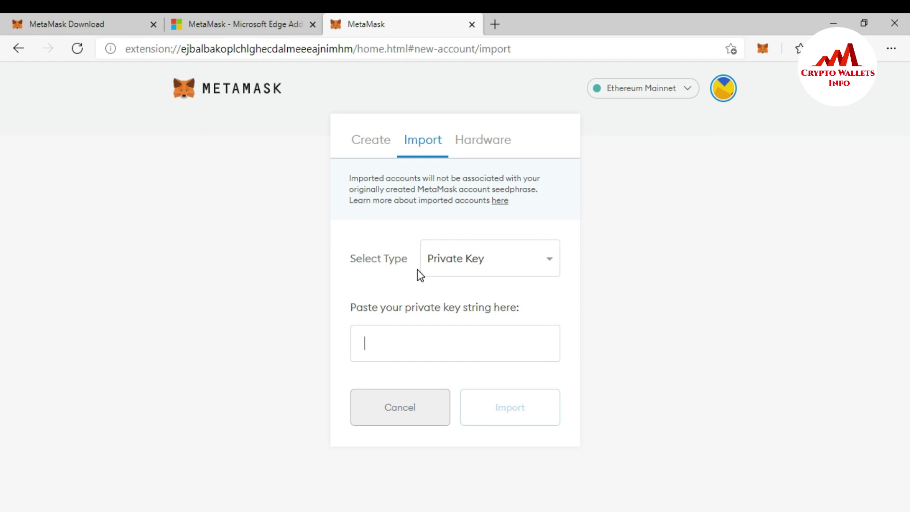
{"action": "left_click", "coordinate": [550, 266]}
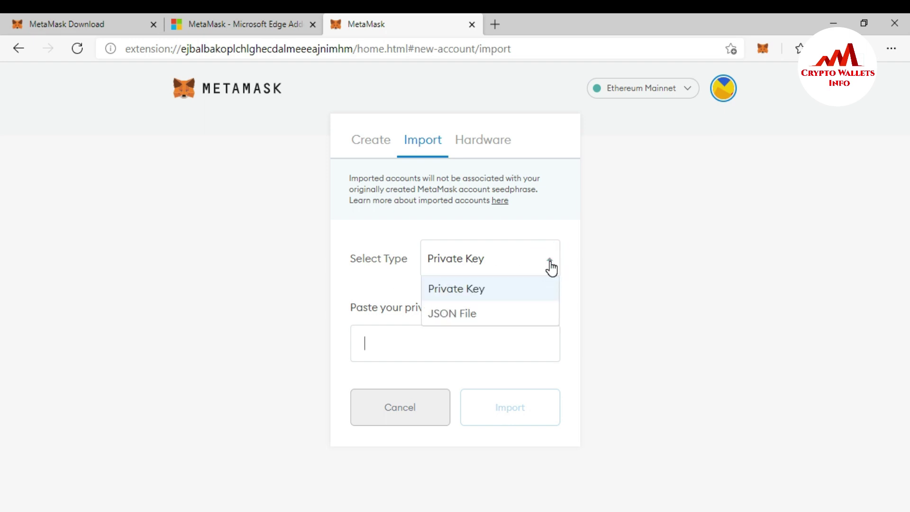
{"action": "left_click", "coordinate": [550, 267]}
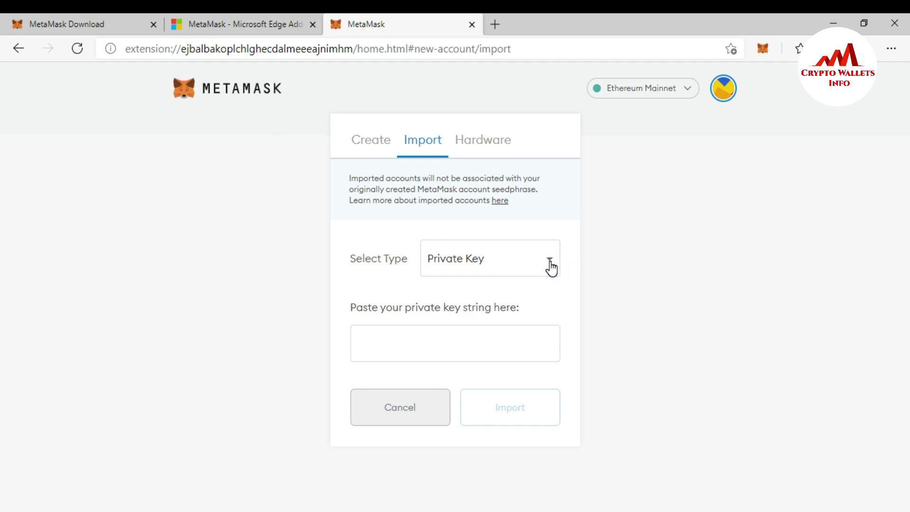
{"action": "left_click", "coordinate": [458, 340]}
{"action": "key", "text": "ctrl+v"}
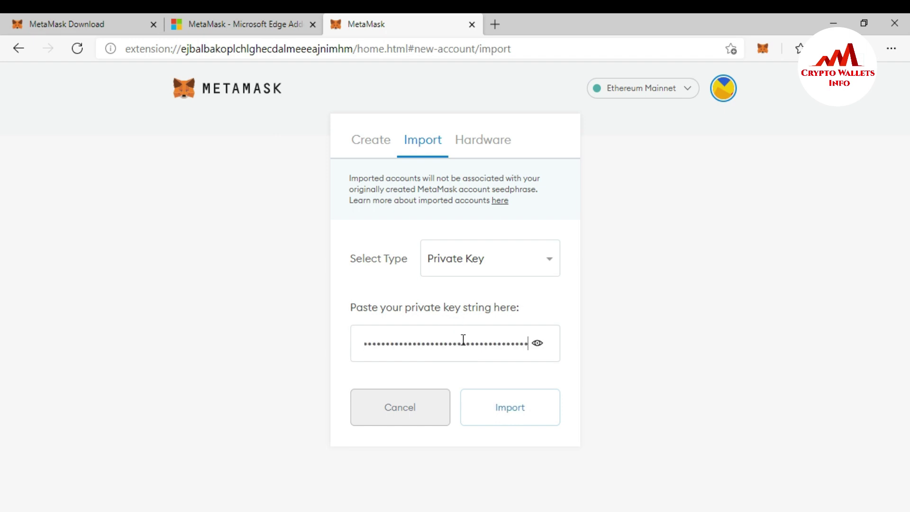
{"action": "left_click", "coordinate": [514, 409]}
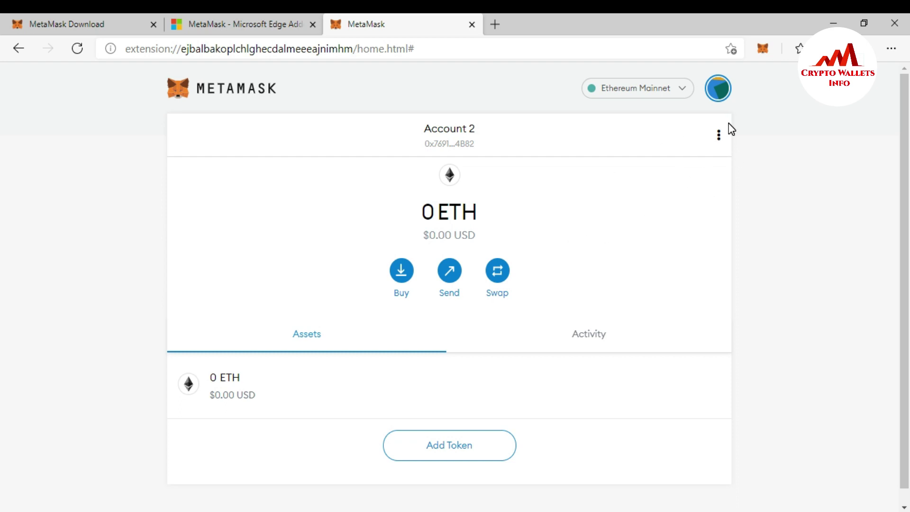
With Account 2 selected, show its deposit address and QR code via Buy and View Account.
{"action": "left_click", "coordinate": [720, 90]}
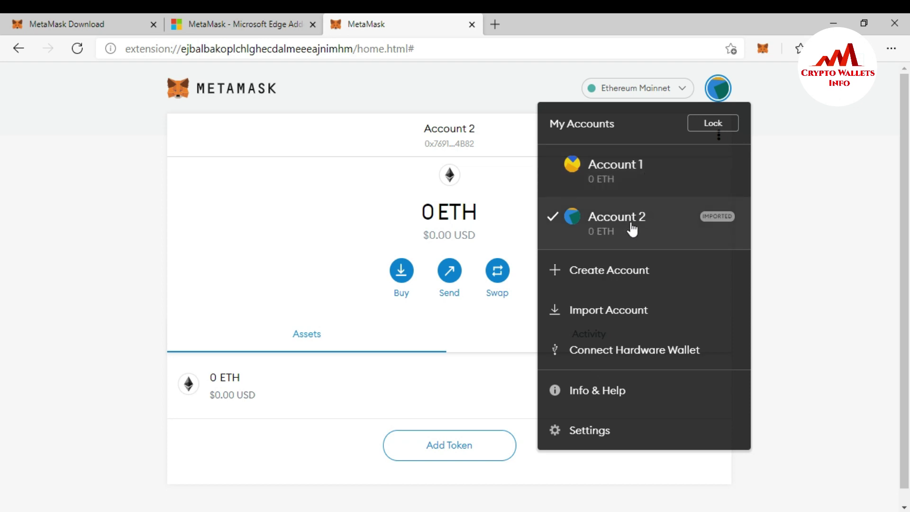
{"action": "left_click", "coordinate": [661, 232]}
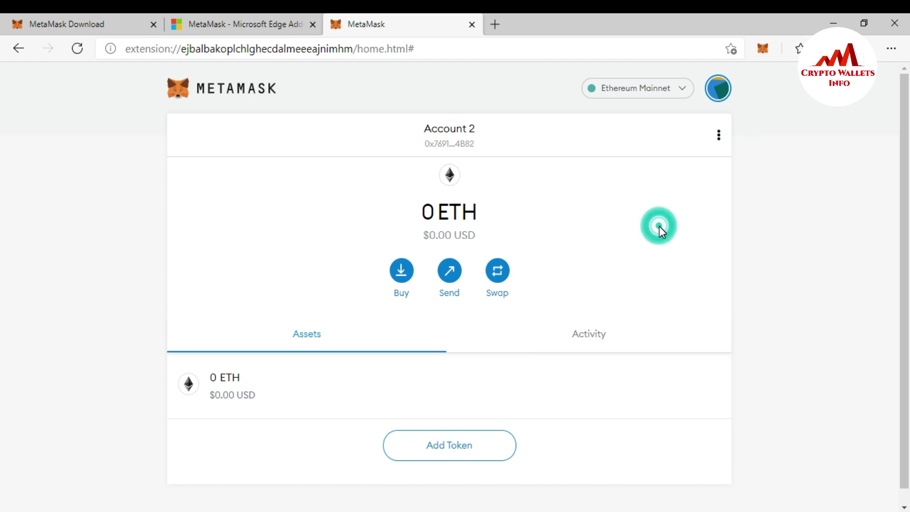
{"action": "scroll", "coordinate": [2, 209], "scroll_direction": "down", "scroll_amount": 1}
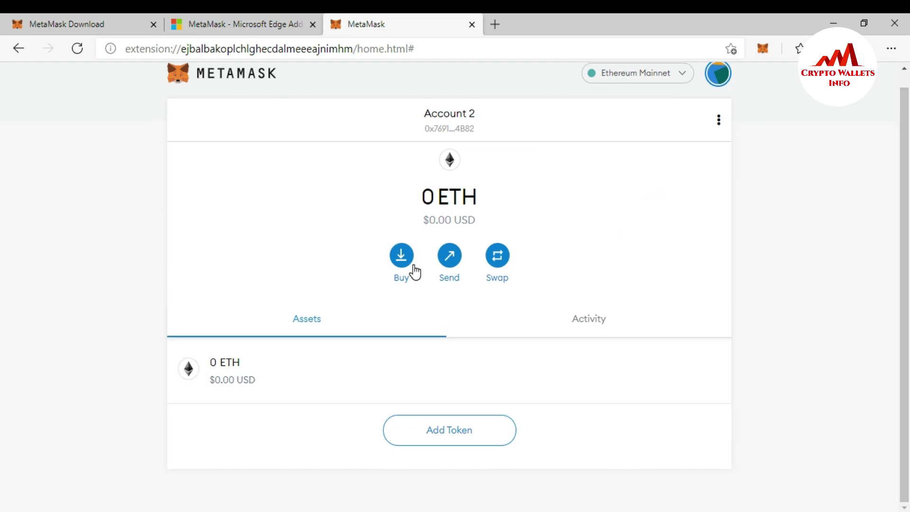
{"action": "left_click", "coordinate": [406, 255]}
{"action": "left_click", "coordinate": [634, 363]}
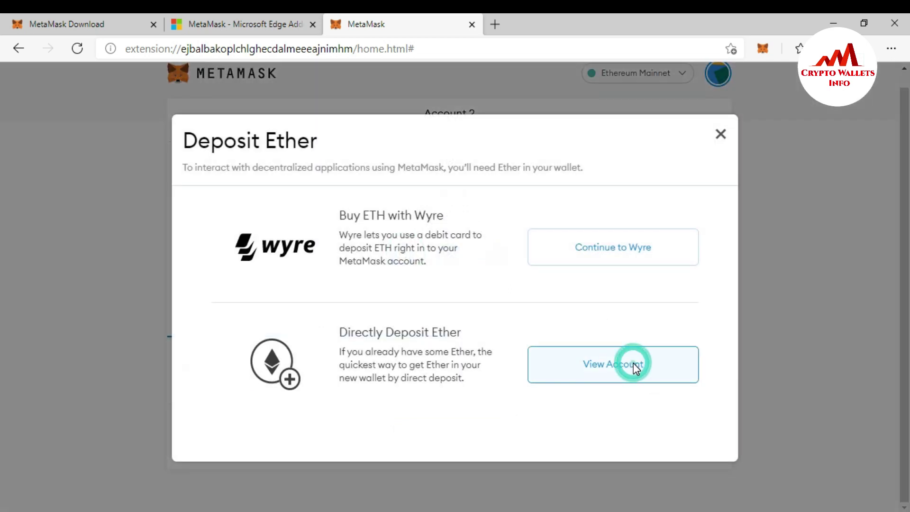
Inspect the address field's 0x start and its ending 82 to verify it.
{"action": "left_click", "coordinate": [525, 288]}
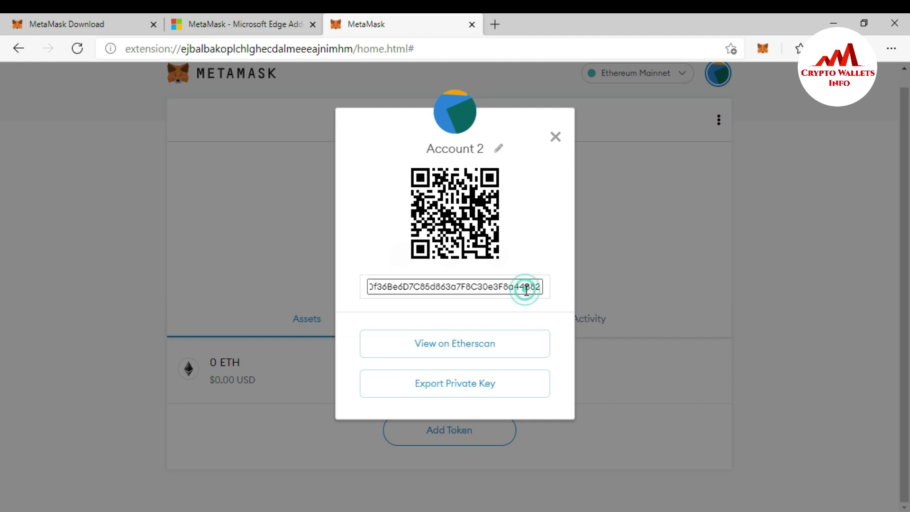
{"action": "left_click", "coordinate": [543, 286]}
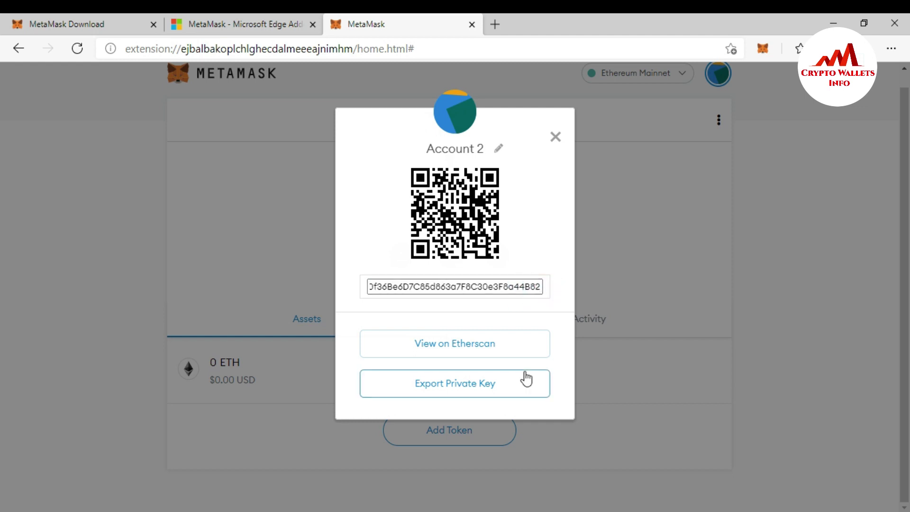
{"action": "left_click", "coordinate": [543, 287]}
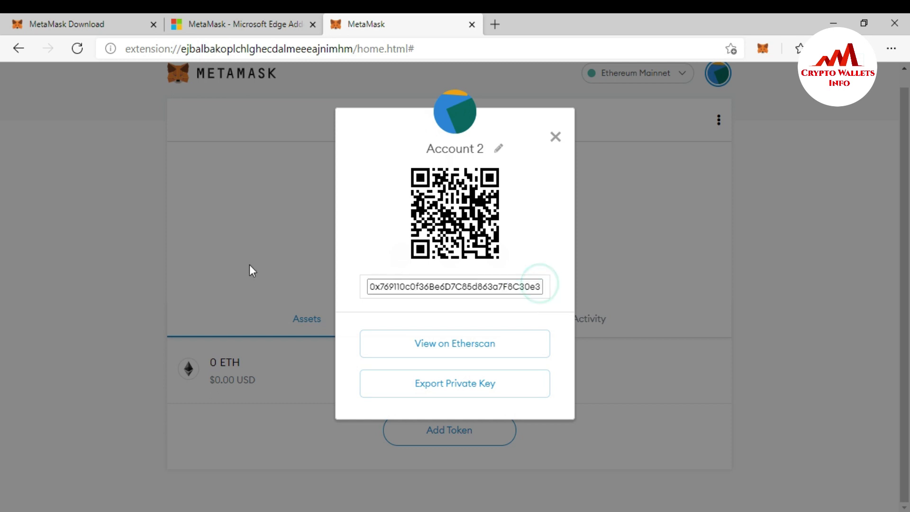
{"action": "left_click", "coordinate": [368, 287]}
{"action": "left_click", "coordinate": [378, 287]}
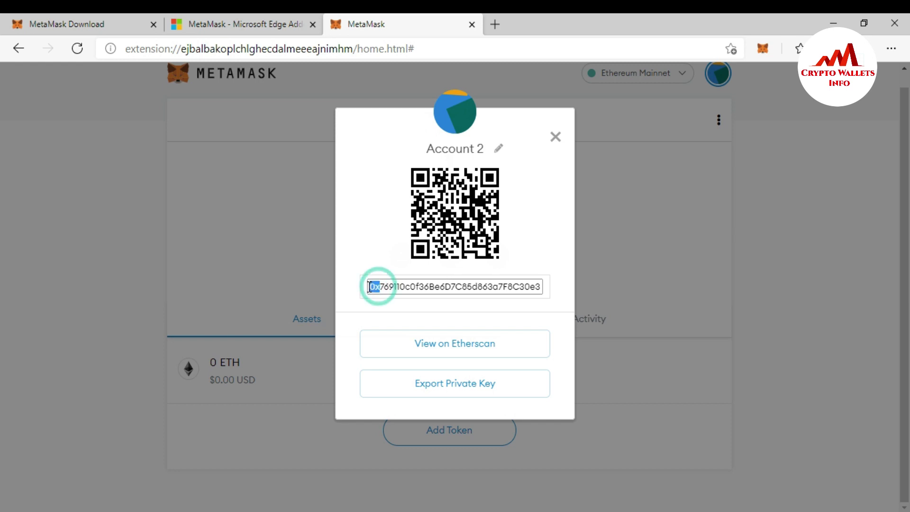
{"action": "left_click", "coordinate": [525, 288]}
{"action": "key", "text": "End"}
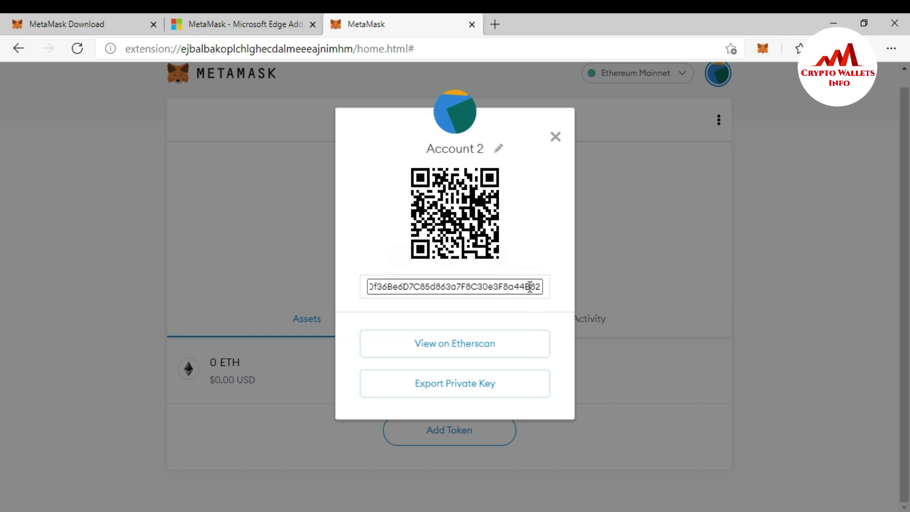
{"action": "left_click_drag", "start_coordinate": [531, 287], "coordinate": [549, 289]}
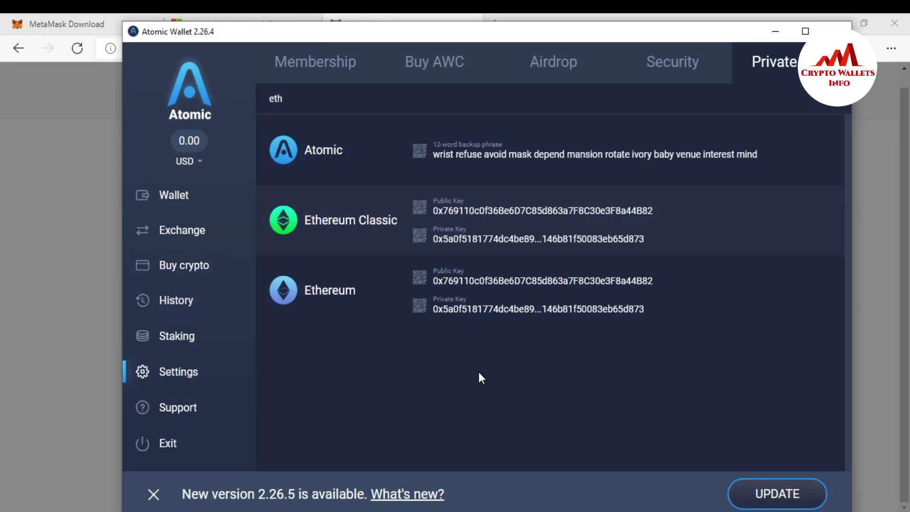
In Atomic Wallet, highlight the Ethereum public key and its final 82.
{"action": "triple_click", "coordinate": [439, 284]}
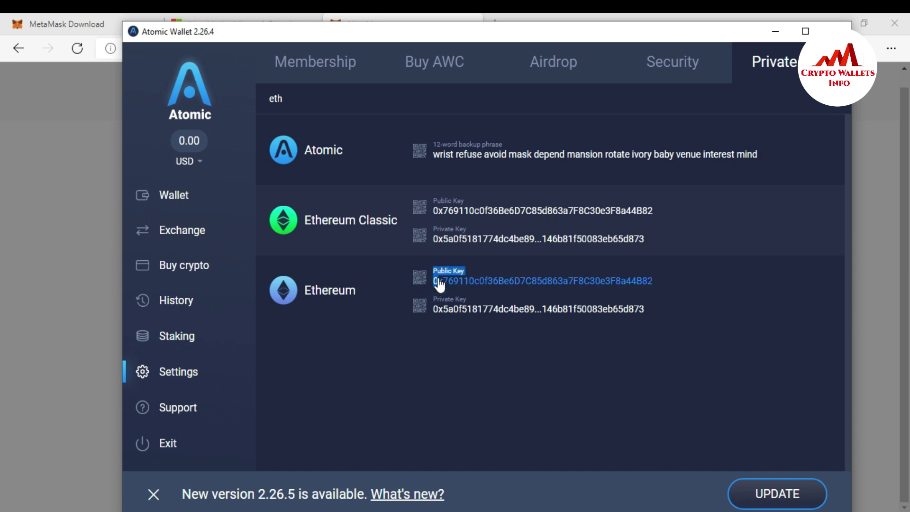
{"action": "left_click", "coordinate": [665, 279]}
{"action": "left_click_drag", "start_coordinate": [664, 280], "coordinate": [644, 283]}
Show the Ethereum receive address, check its 0x start and 82 end, then close MetaMask's address dialog.
{"action": "left_click", "coordinate": [171, 200]}
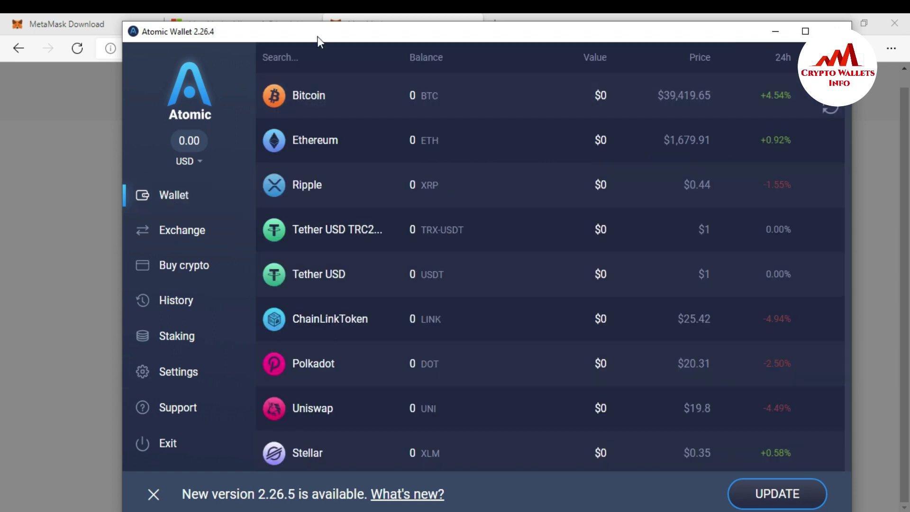
{"action": "left_click", "coordinate": [315, 140]}
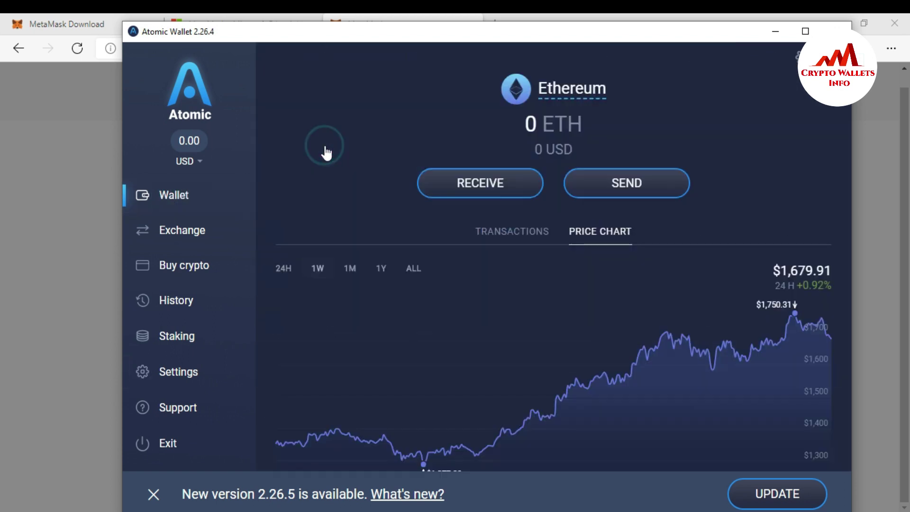
{"action": "left_click", "coordinate": [478, 192]}
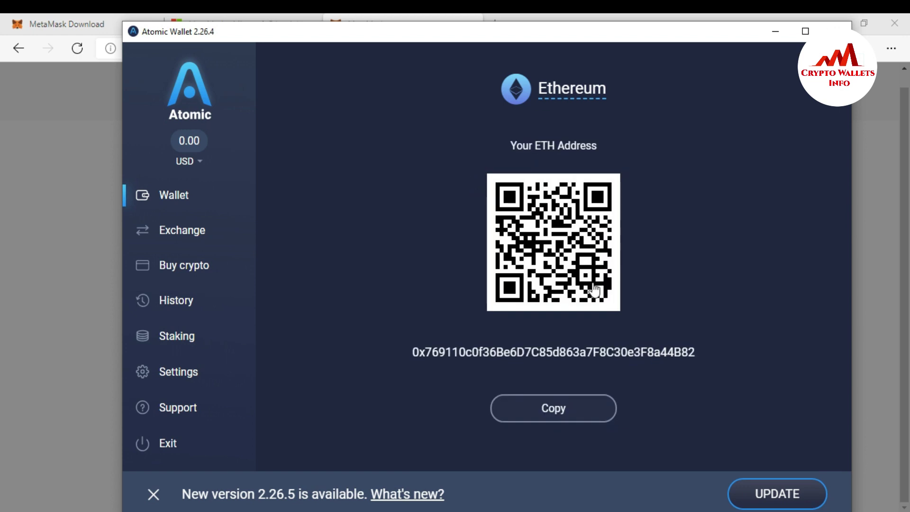
{"action": "left_click_drag", "start_coordinate": [406, 354], "coordinate": [430, 360]}
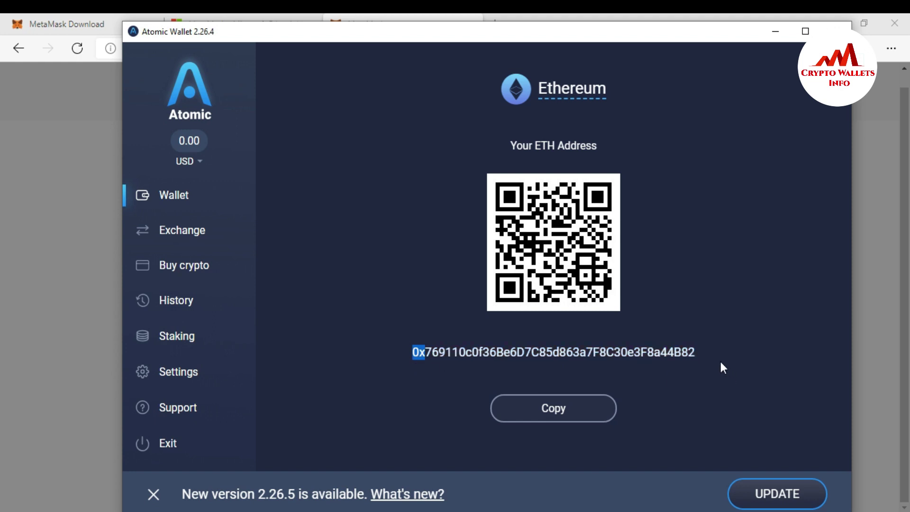
{"action": "left_click_drag", "start_coordinate": [702, 352], "coordinate": [685, 359]}
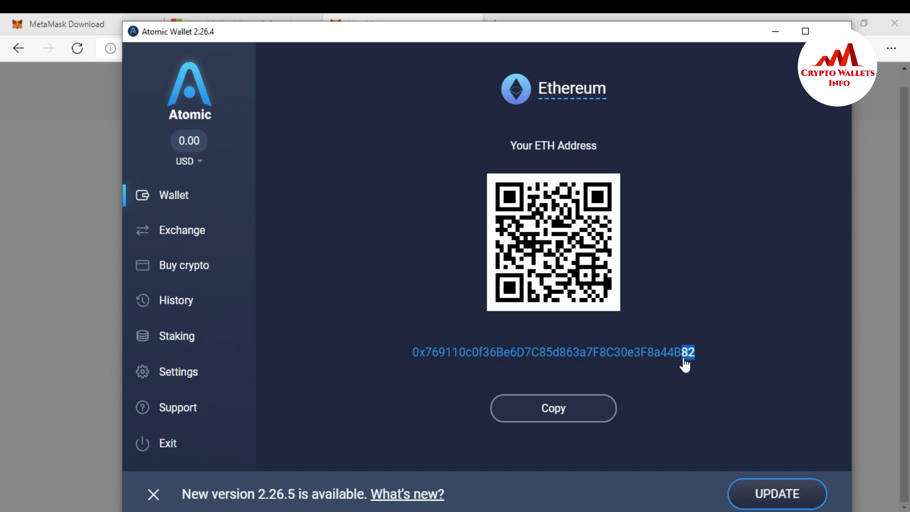
{"action": "left_click", "coordinate": [721, 383]}
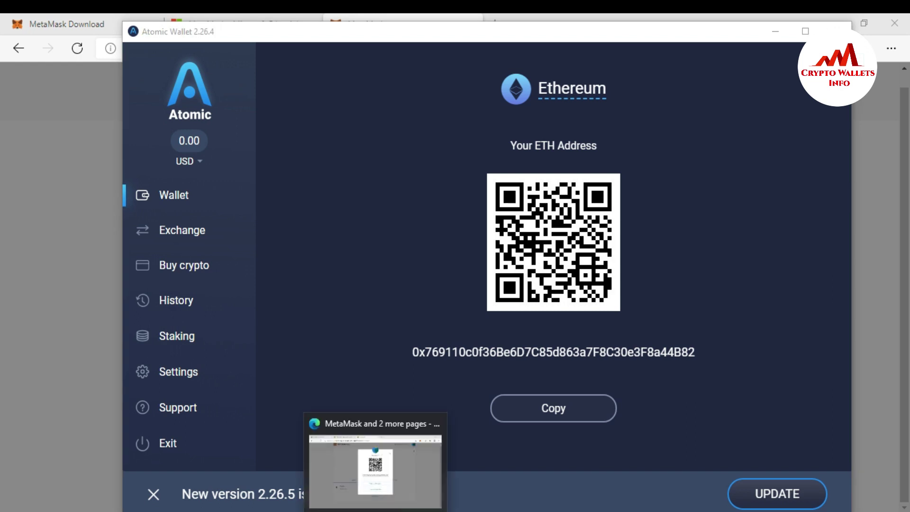
{"action": "left_click", "coordinate": [370, 455]}
{"action": "left_click", "coordinate": [602, 339]}
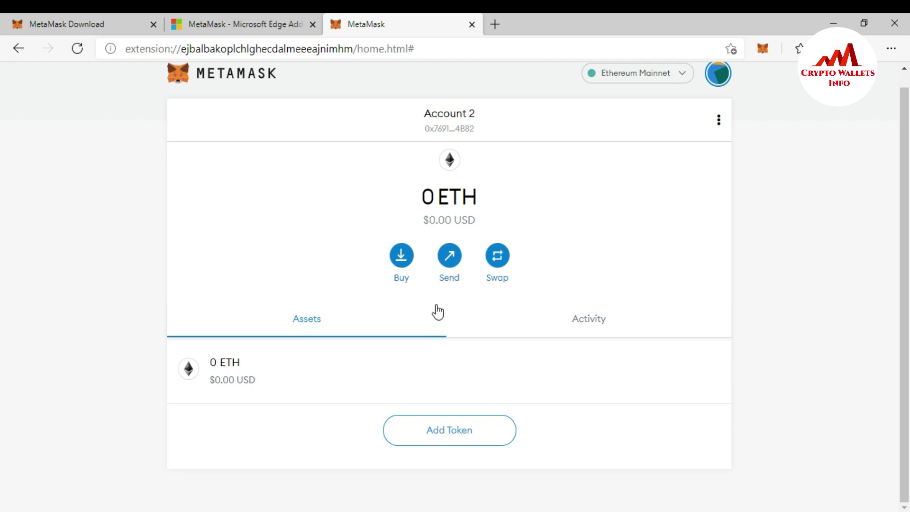
Export Account 2's private key with the MetaMask password, then copy the revealed key.
{"action": "left_click", "coordinate": [405, 252]}
{"action": "left_click", "coordinate": [595, 382]}
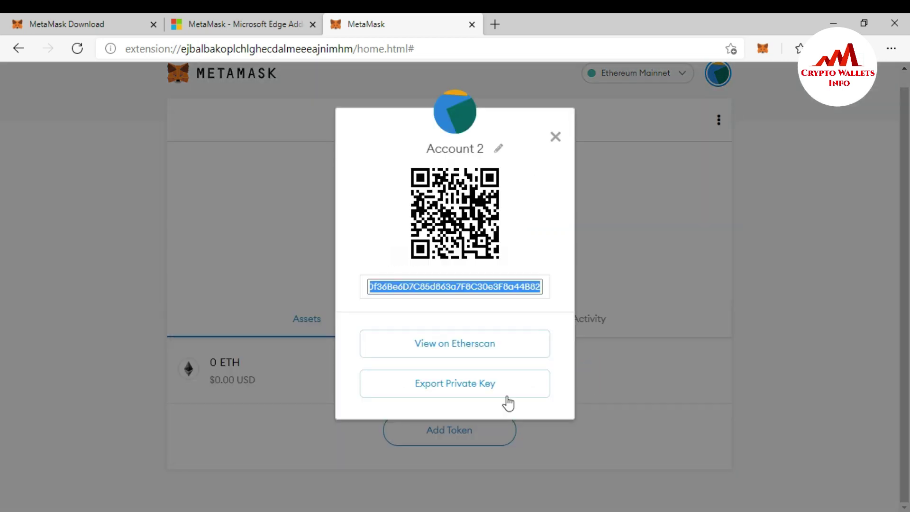
{"action": "left_click", "coordinate": [459, 392]}
{"action": "left_click", "coordinate": [415, 290]}
{"action": "type", "text": "******"}
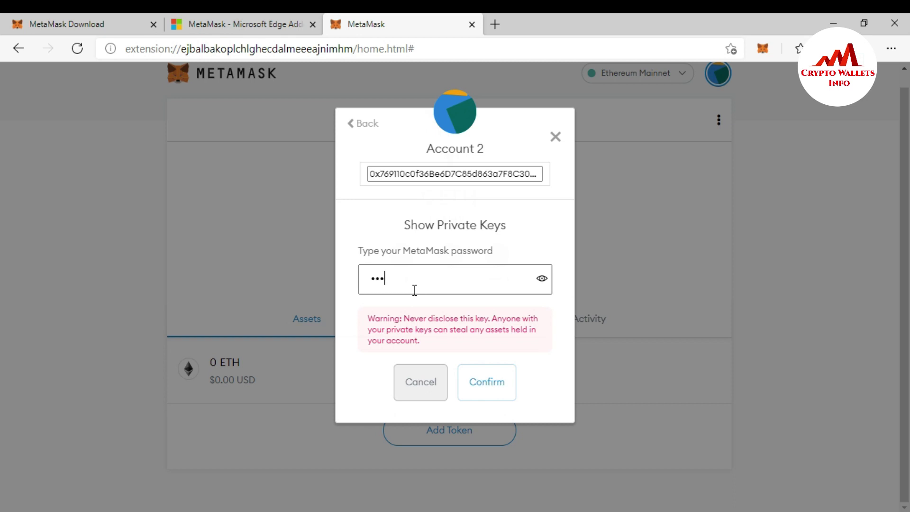
{"action": "type", "text": "*******"}
{"action": "left_click", "coordinate": [495, 385]}
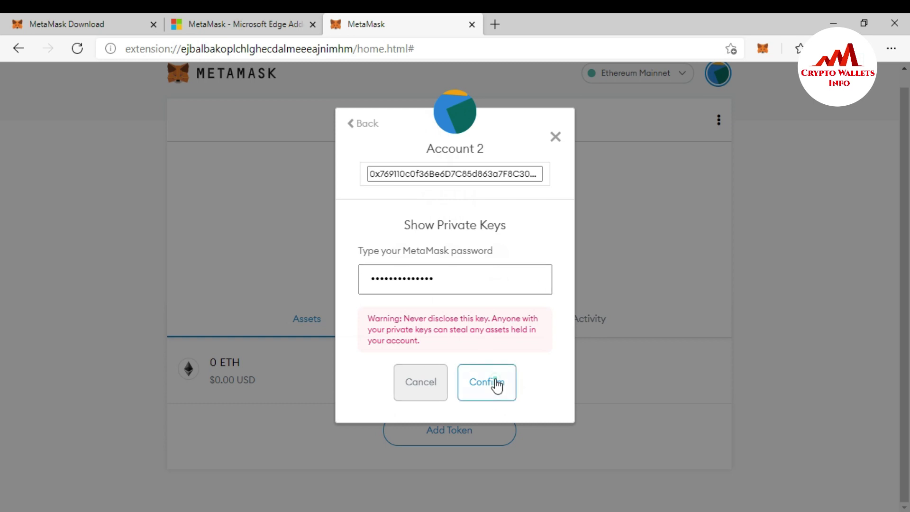
{"action": "left_click", "coordinate": [434, 311]}
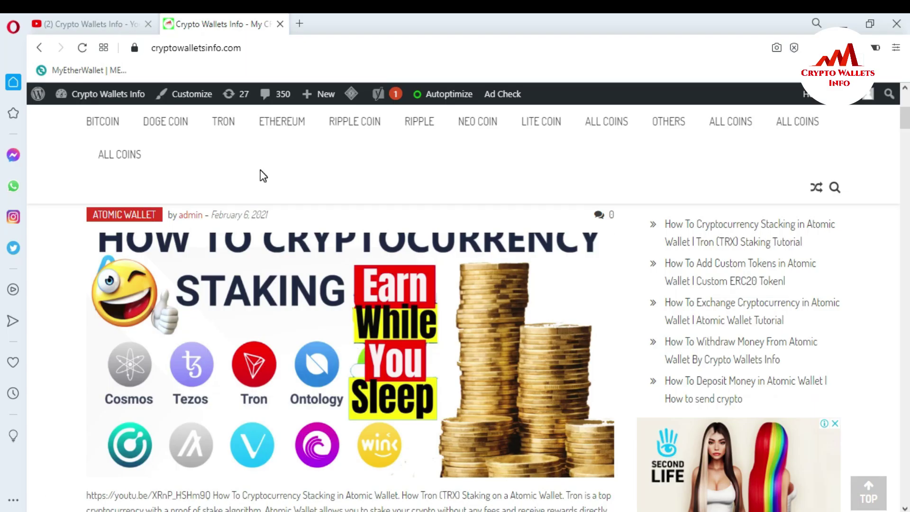
Switch Opera to the Crypto Wallets Info YouTube channel tab.
{"action": "left_click", "coordinate": [107, 20]}
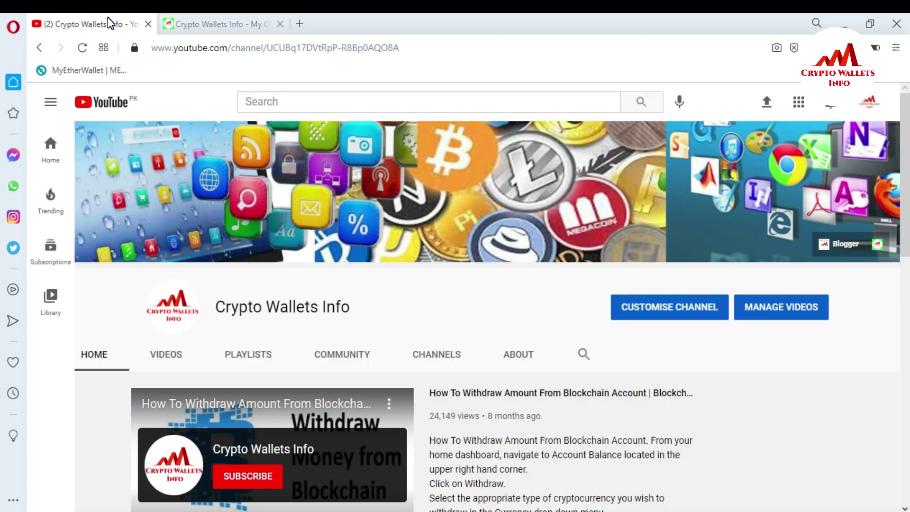